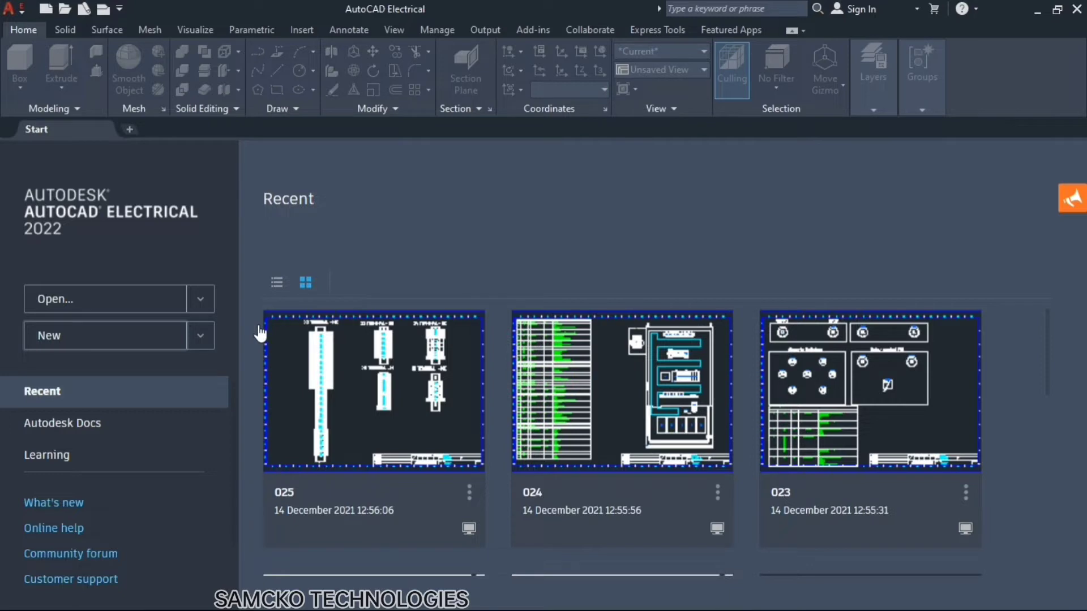
- Create a new drawing and switch its view to SW Isometric
click(91, 339)
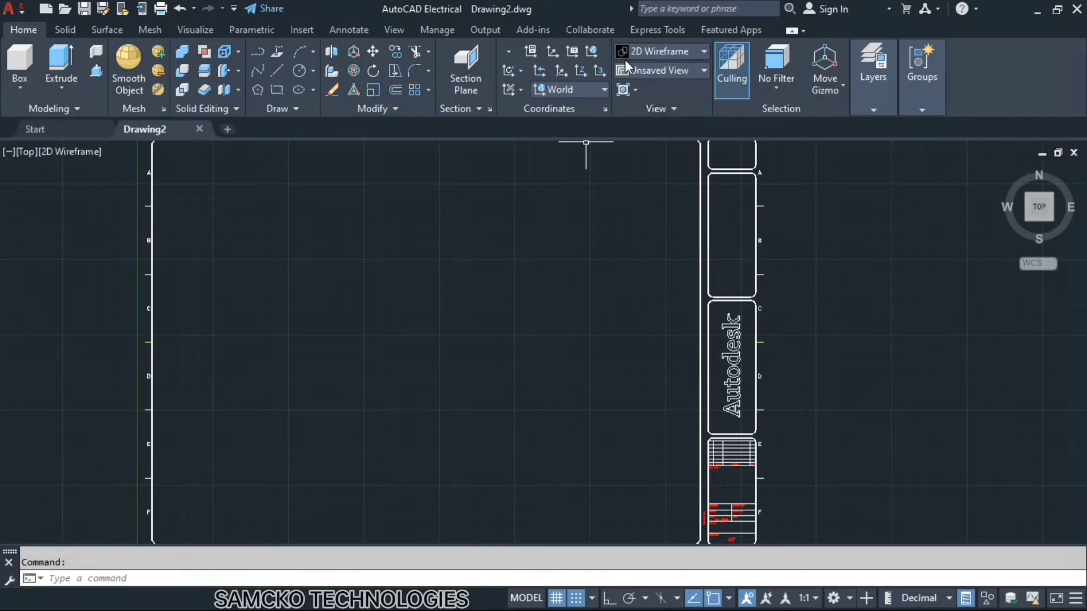
click(704, 70)
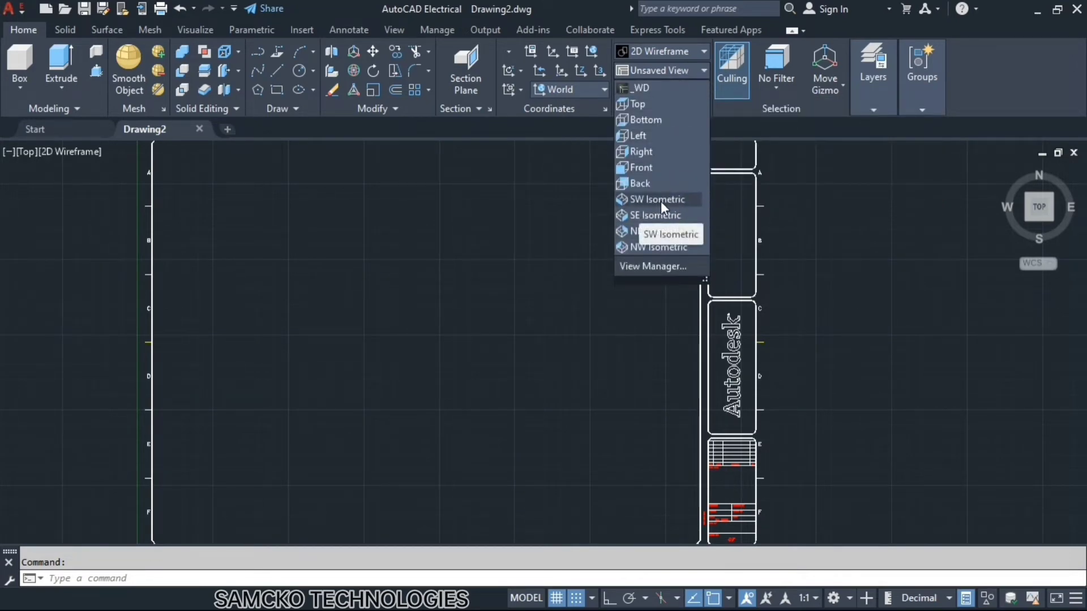
click(803, 230)
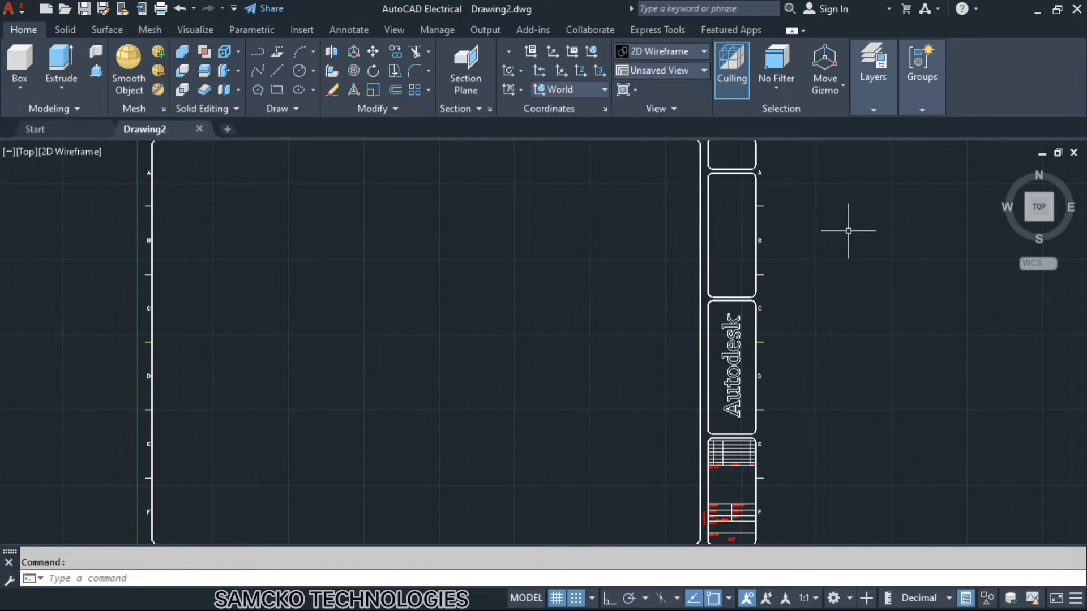
mouse_move(1047, 204)
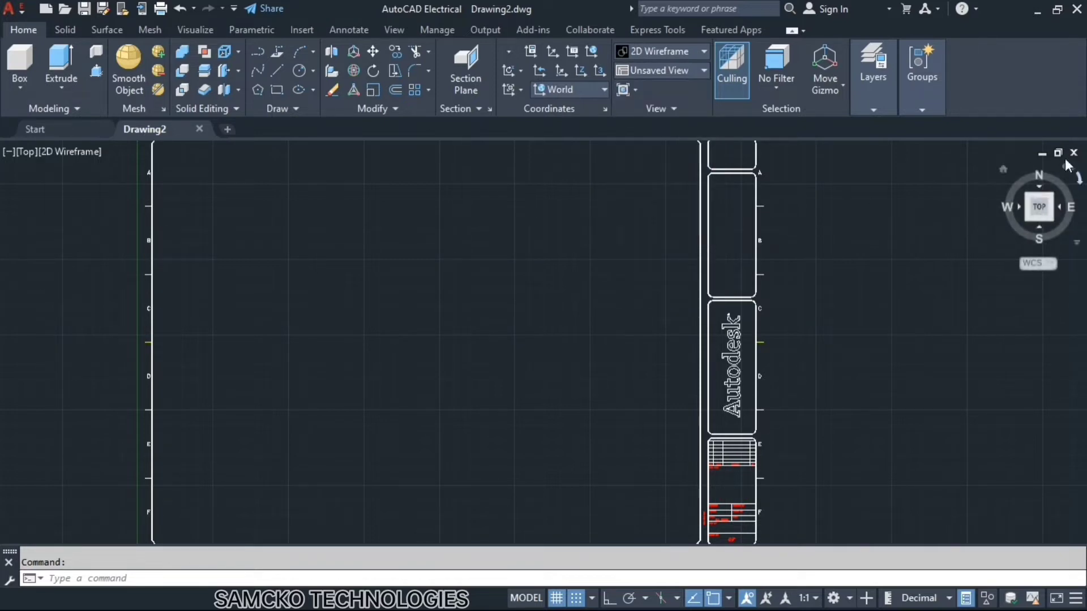
click(1027, 219)
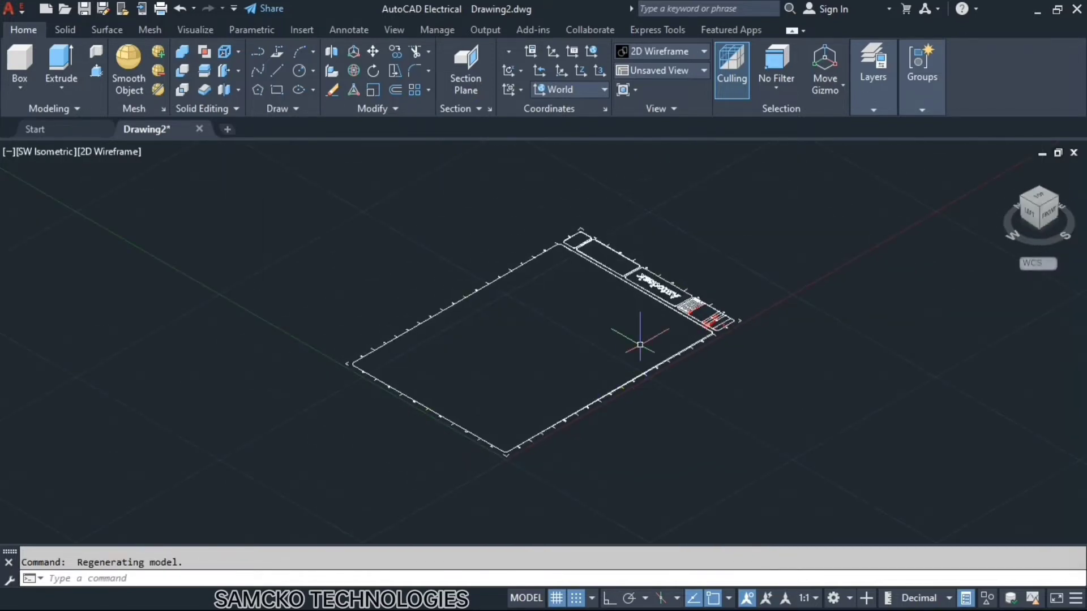
scroll(524, 359, up, 5)
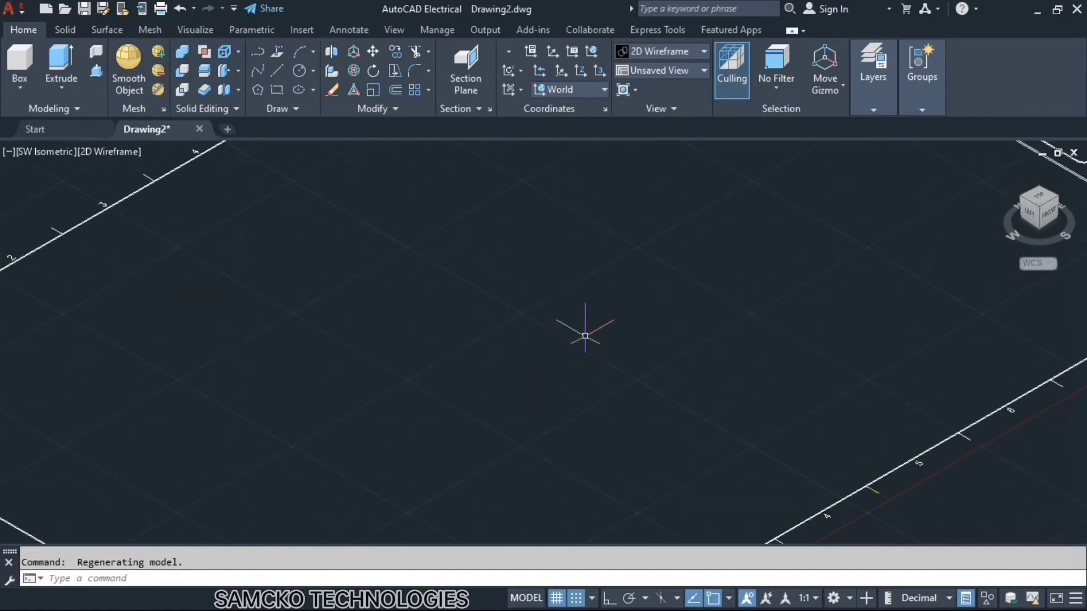
scroll(585, 336, down, 4)
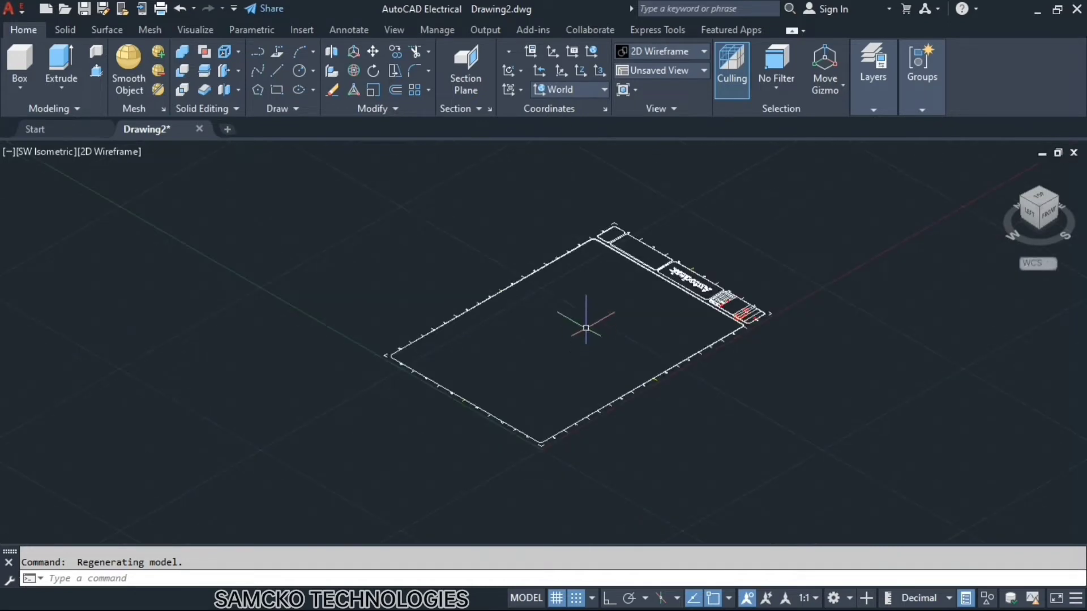
scroll(582, 325, up, 2)
scroll(581, 319, up, 3)
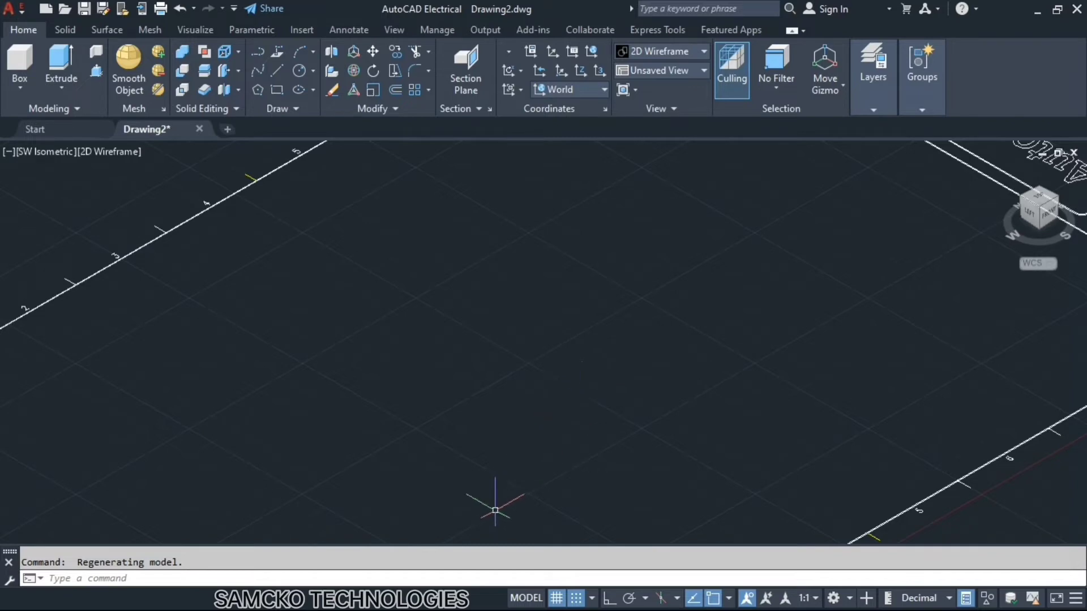
scroll(485, 513, up, 3)
scroll(485, 513, down, 3)
scroll(472, 506, up, 3)
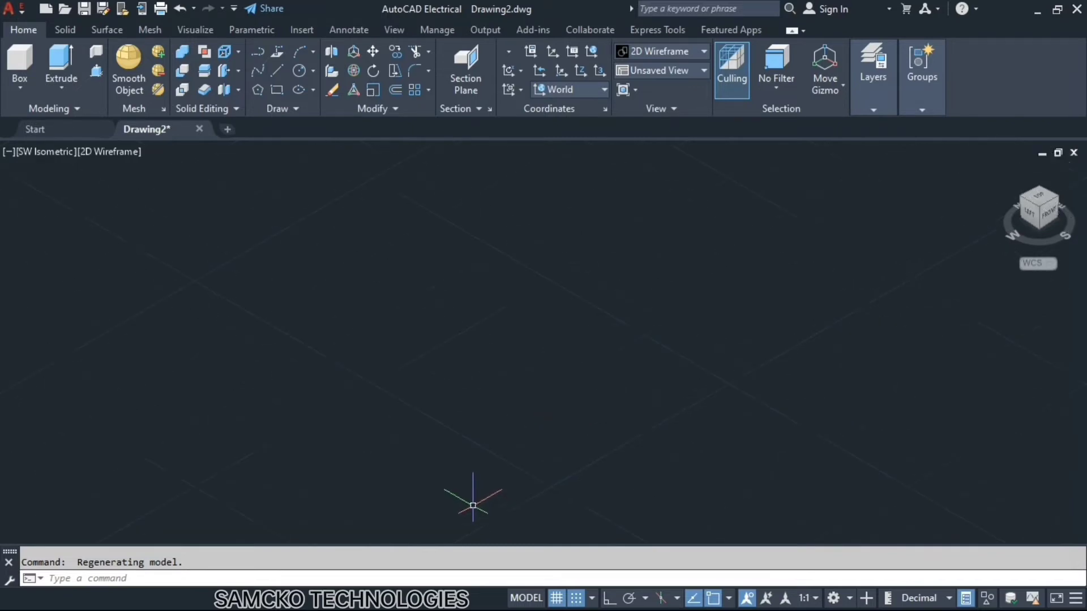
scroll(473, 506, down, 3)
scroll(473, 506, up, 3)
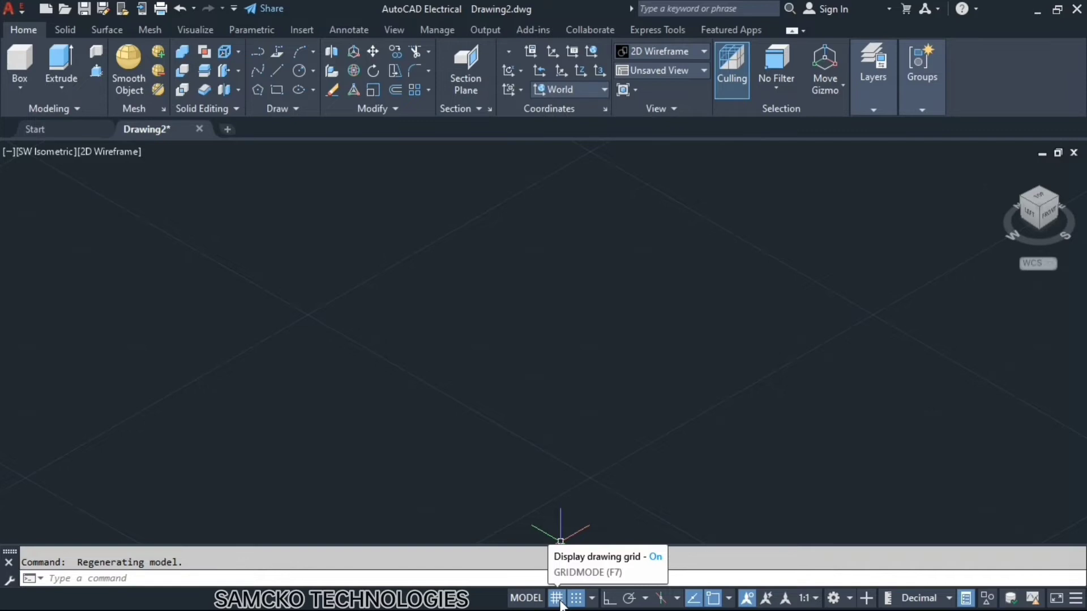
- Turn off the drawing grid display
click(557, 599)
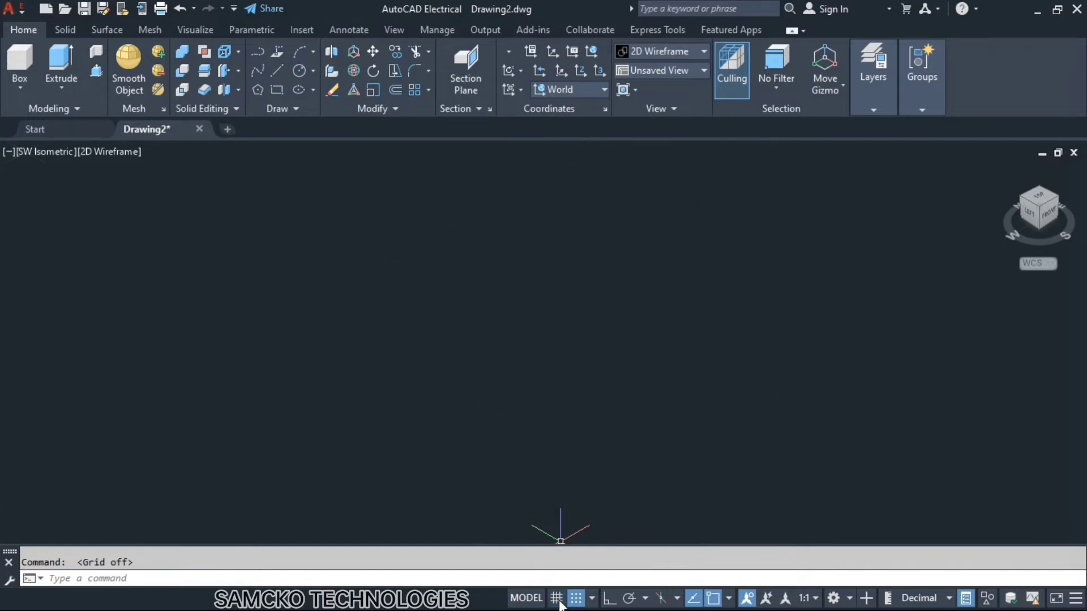
click(557, 599)
click(558, 599)
click(557, 597)
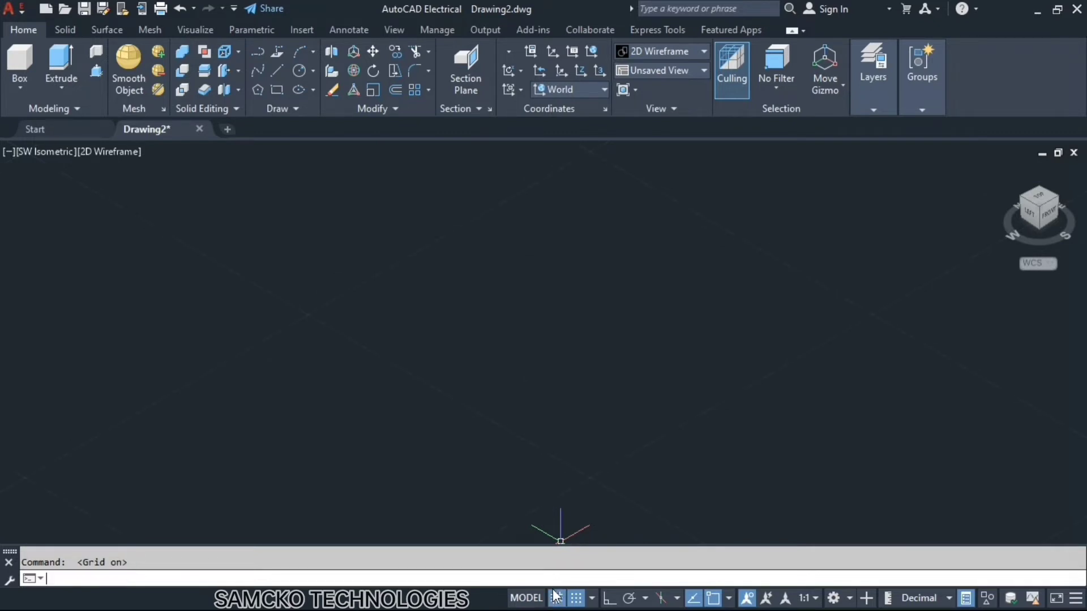
click(557, 597)
click(557, 597)
click(557, 598)
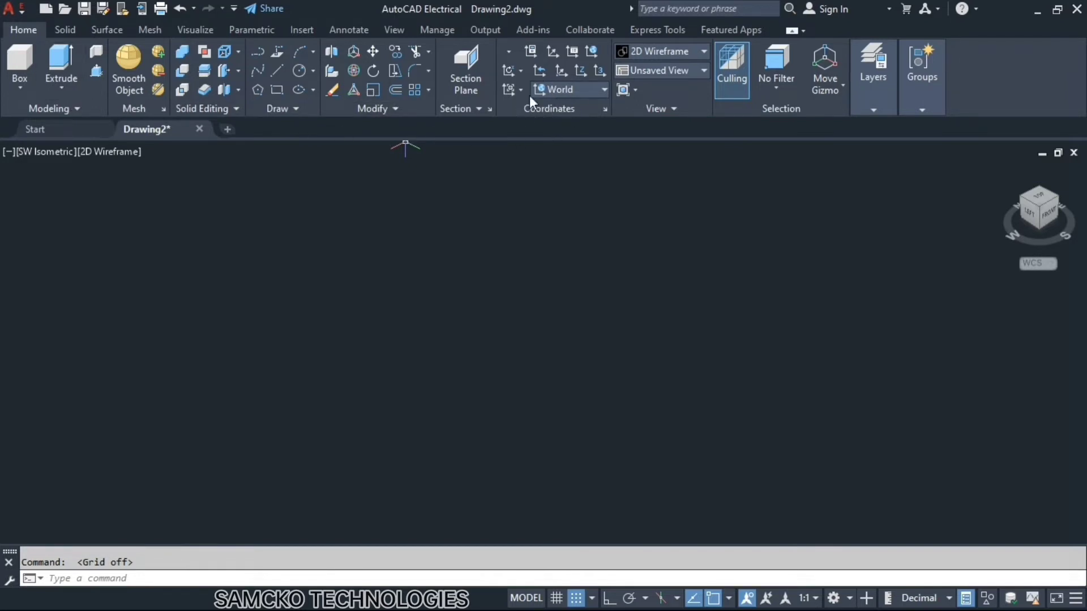
- Display the UCS icon and set it to show at the origin
click(511, 52)
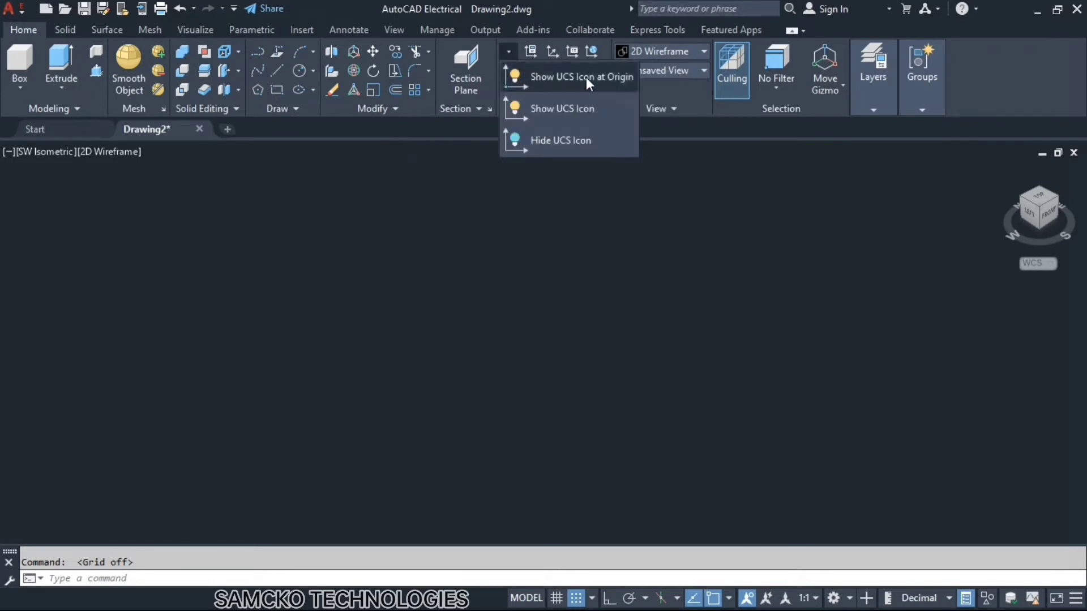
click(558, 108)
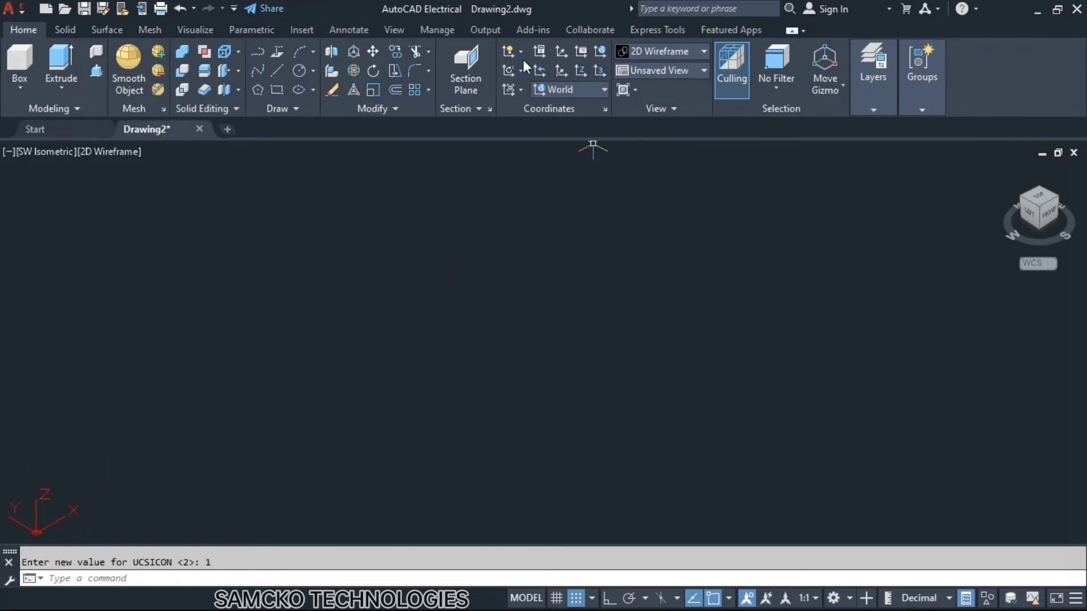
click(520, 52)
click(539, 79)
click(1054, 263)
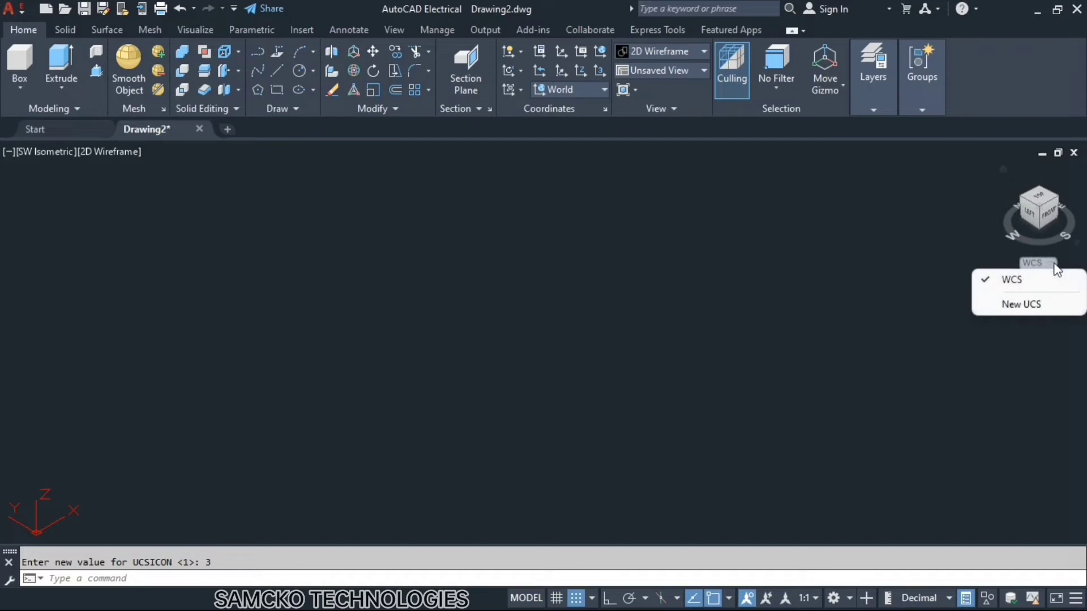
click(738, 317)
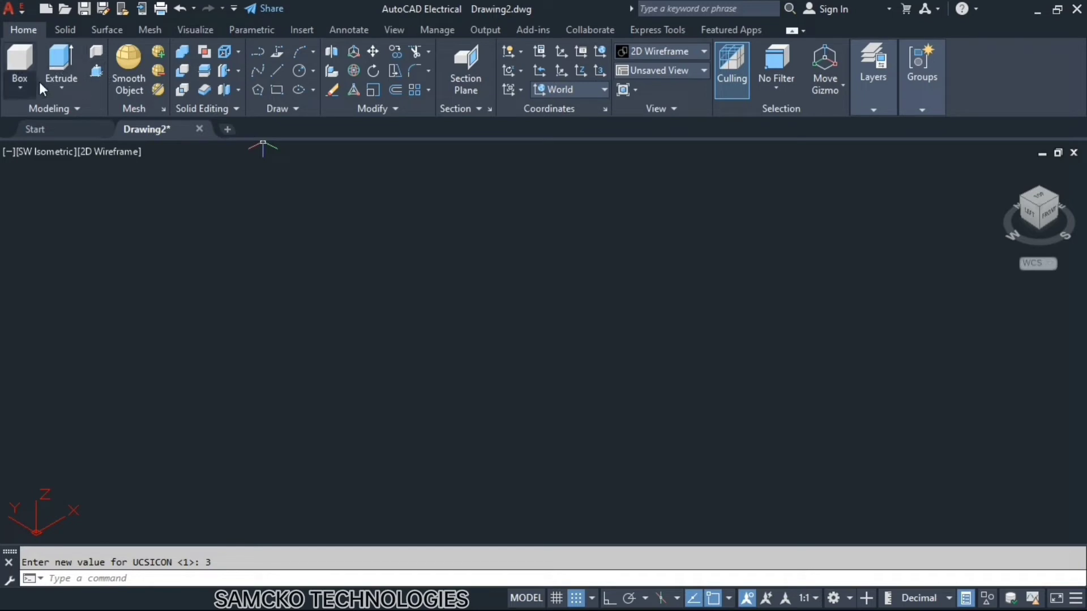
- With Ortho on, draw connected lines 10 units along positive X and 5 units up along Z
click(277, 70)
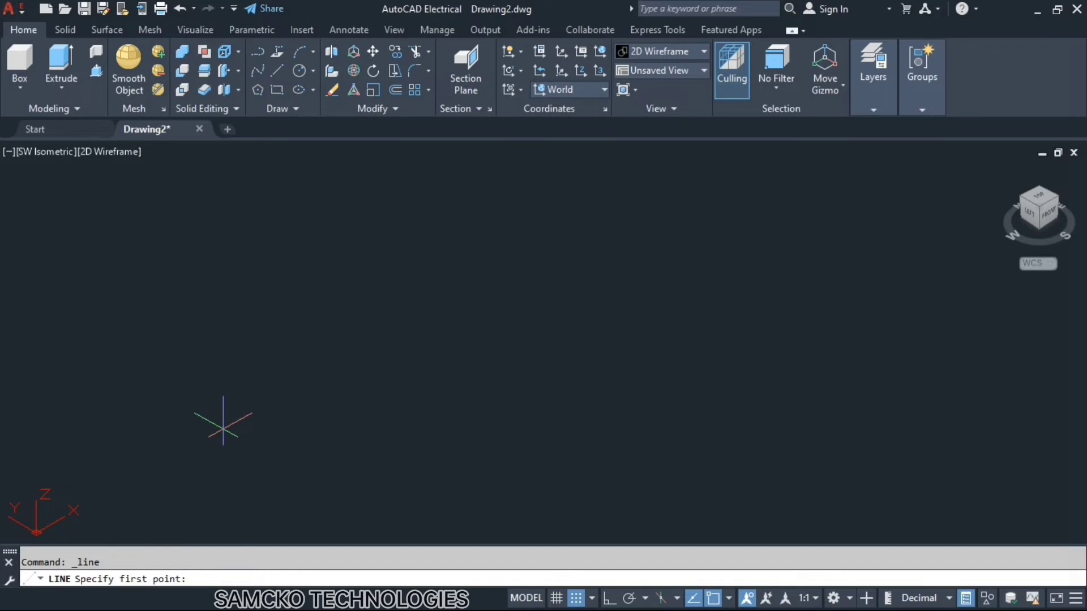
click(223, 429)
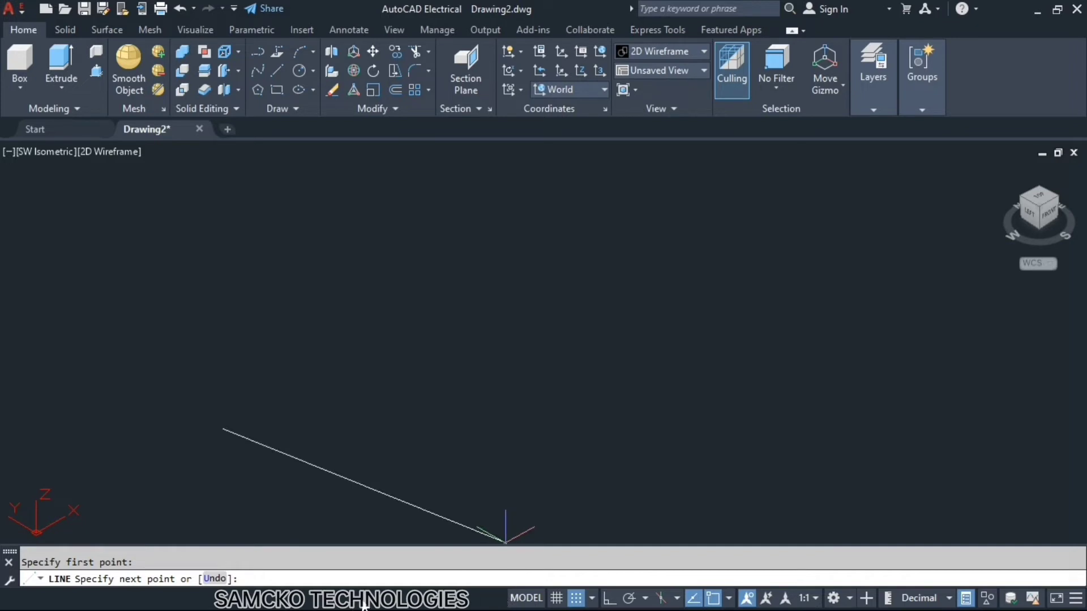
click(608, 600)
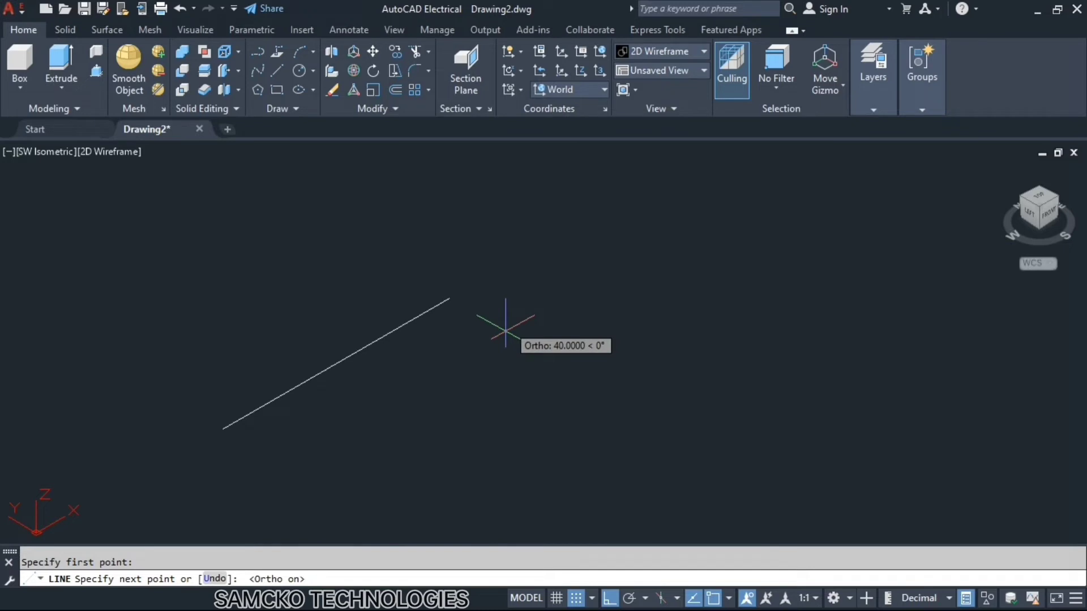
key(F8)
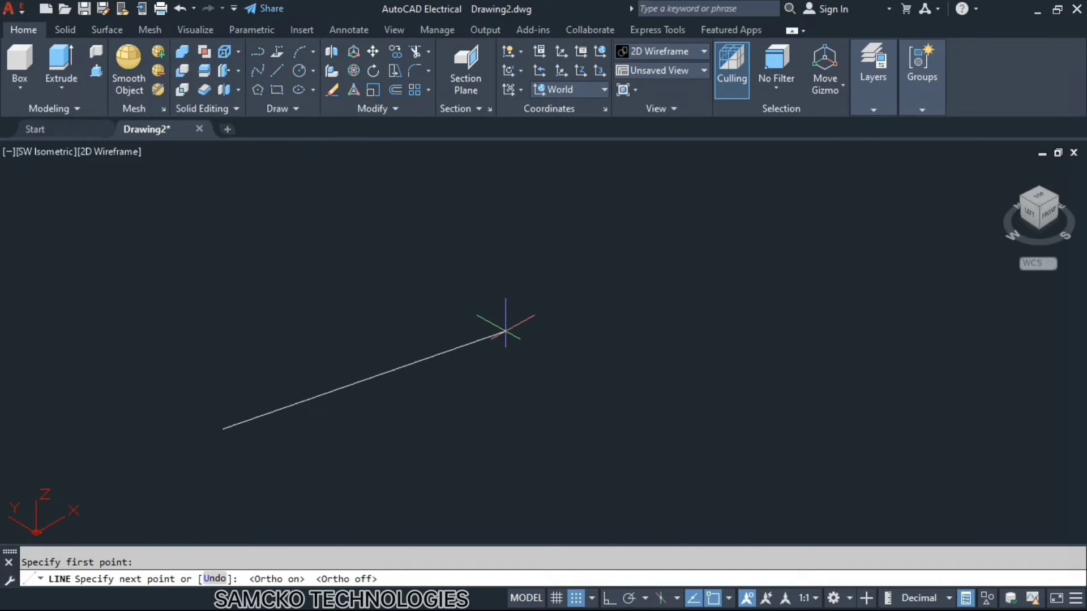
key(F8)
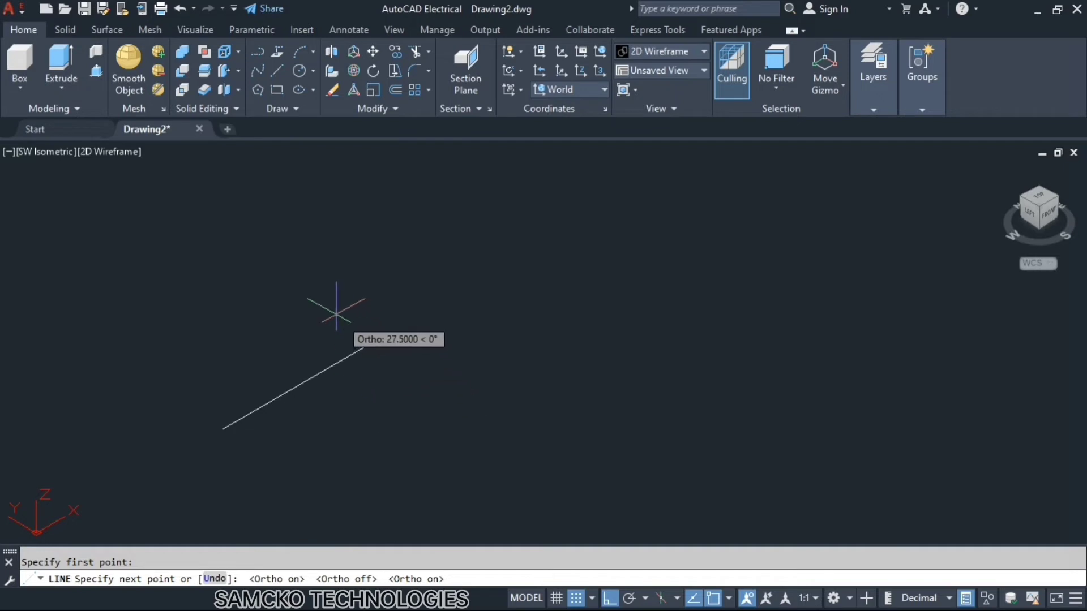
text(10)
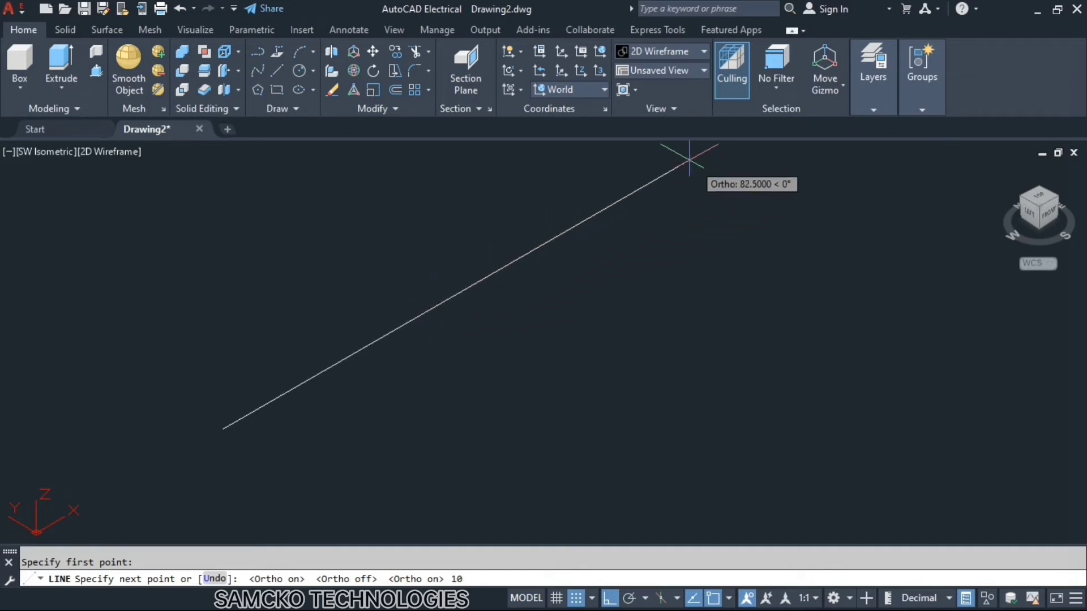
key(Return)
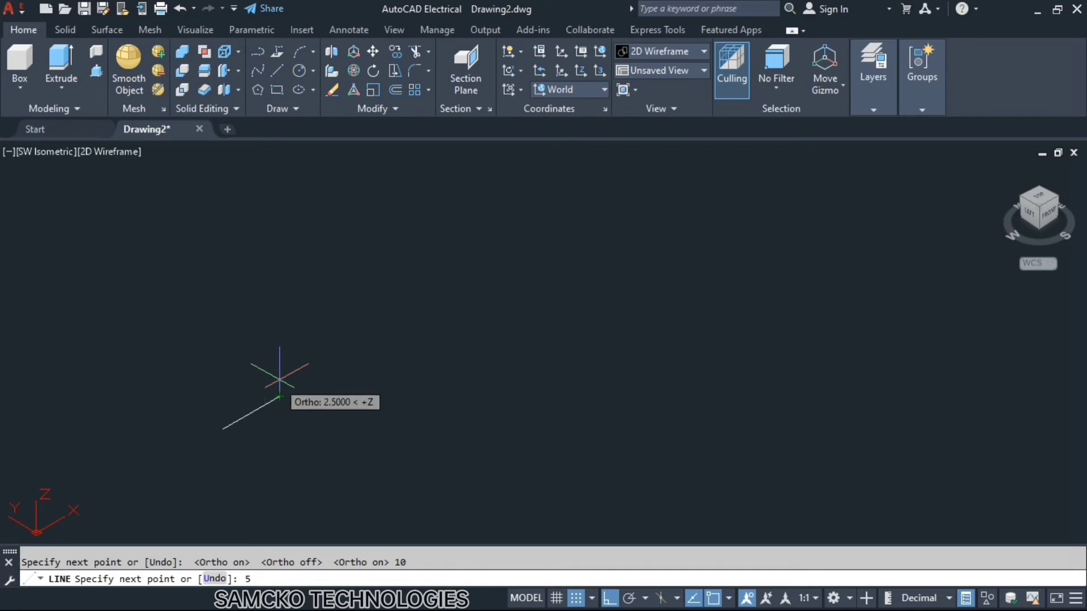
key(Return)
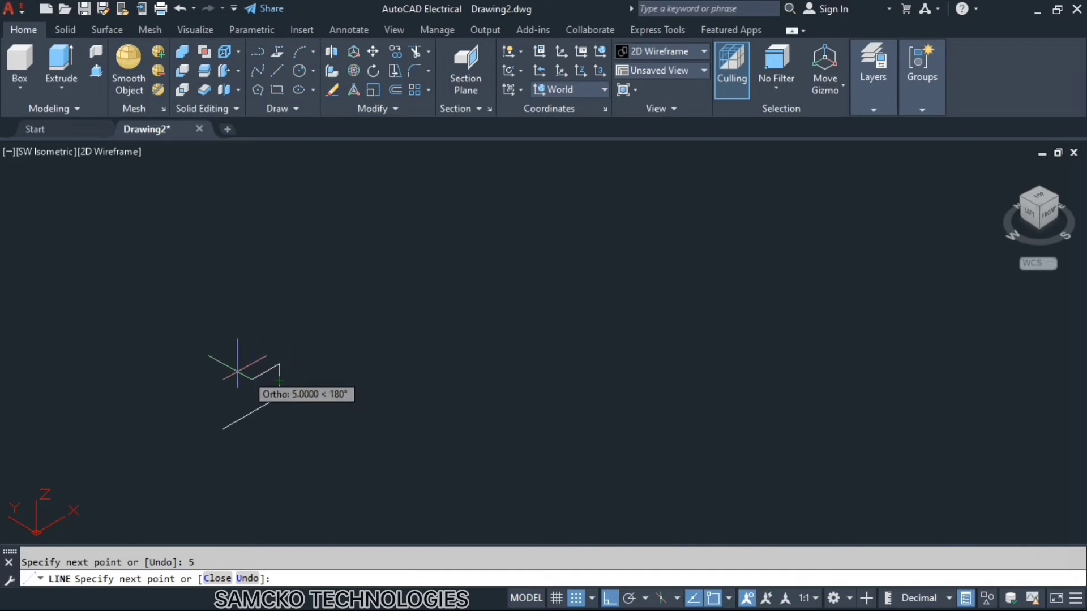
- Complete the front rectangle with lines 10 units back along X and 5 units down, and continue 5 units along positive Y
scroll(226, 364, up, 7)
scroll(152, 342, down, 5)
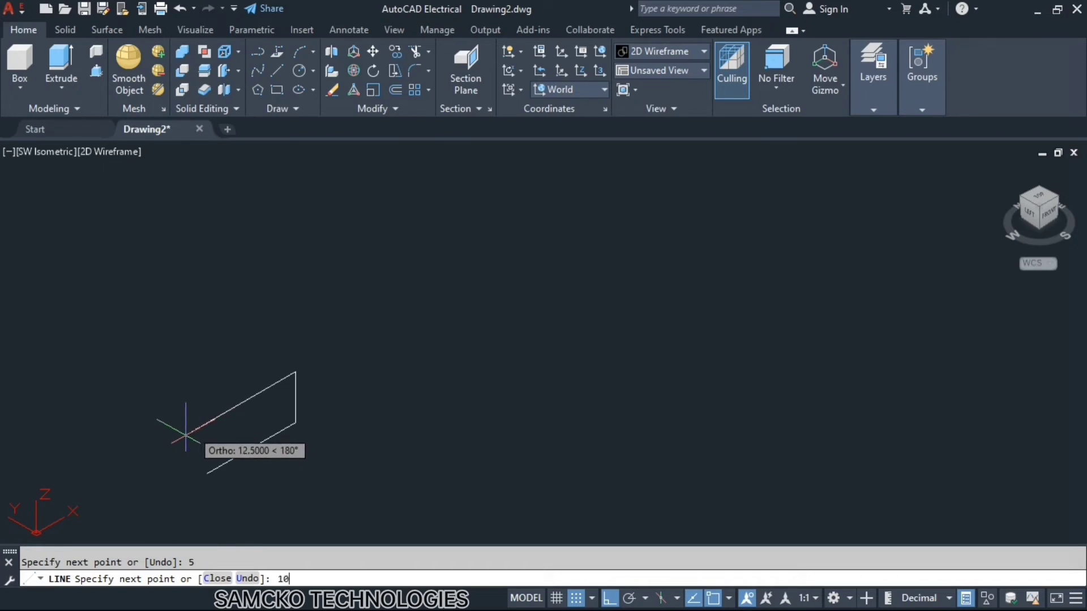
key(Return)
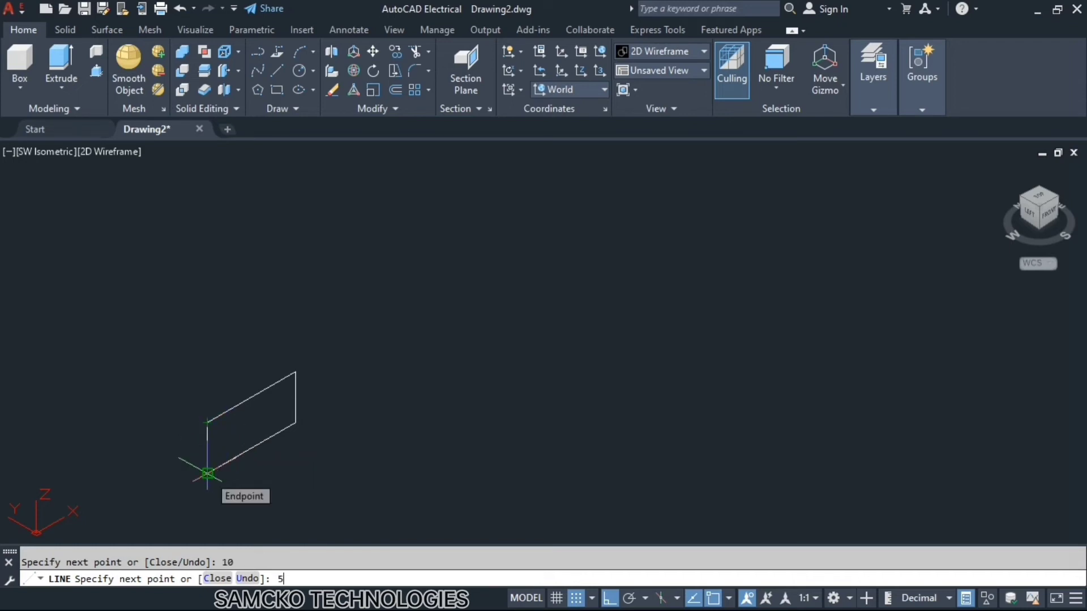
text(5)
key(Return)
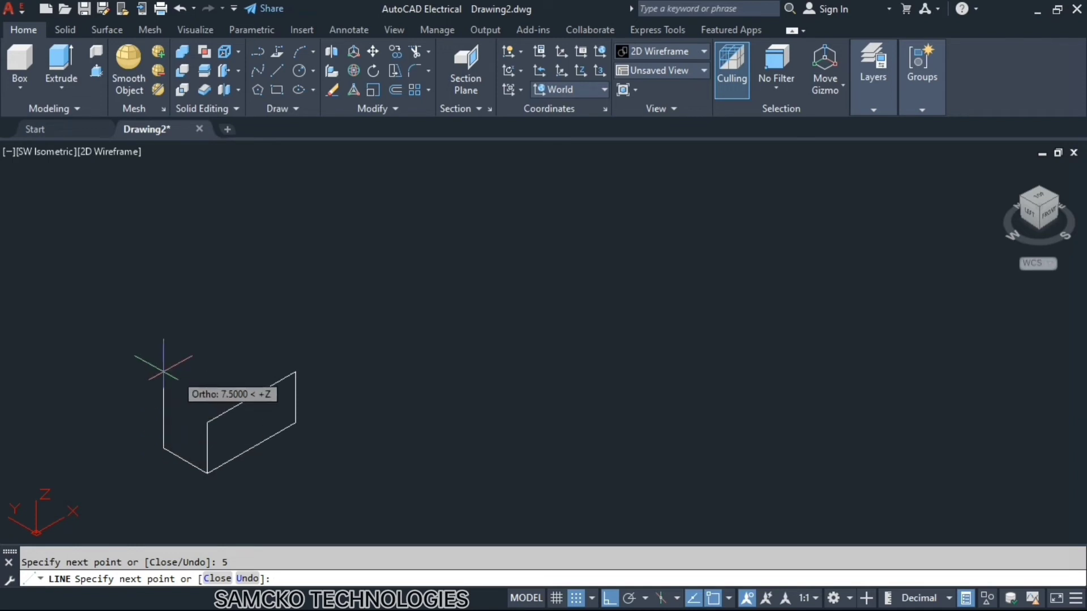
- Continue the line 5 units up, 10 units along positive X and 5 units to the front rectangle's upper corner, and end it
click(163, 448)
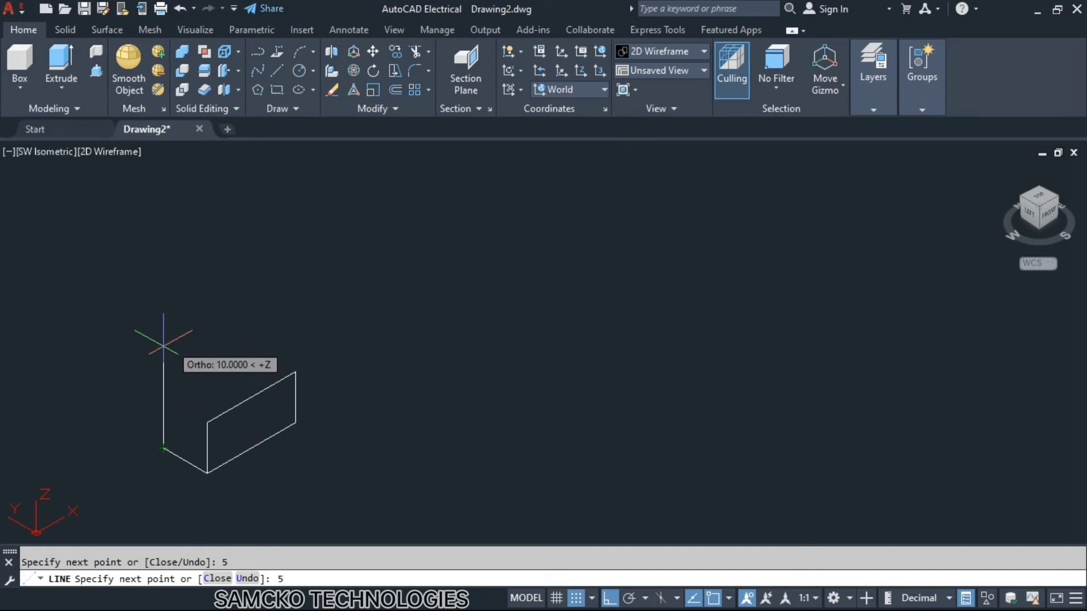
text(5)
key(Return)
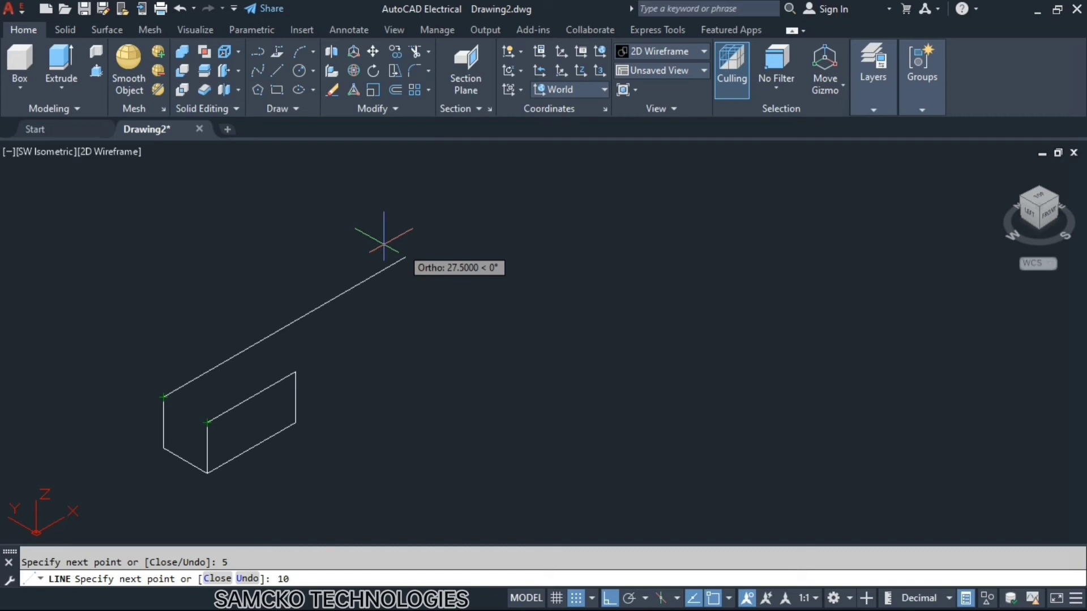
key(Return)
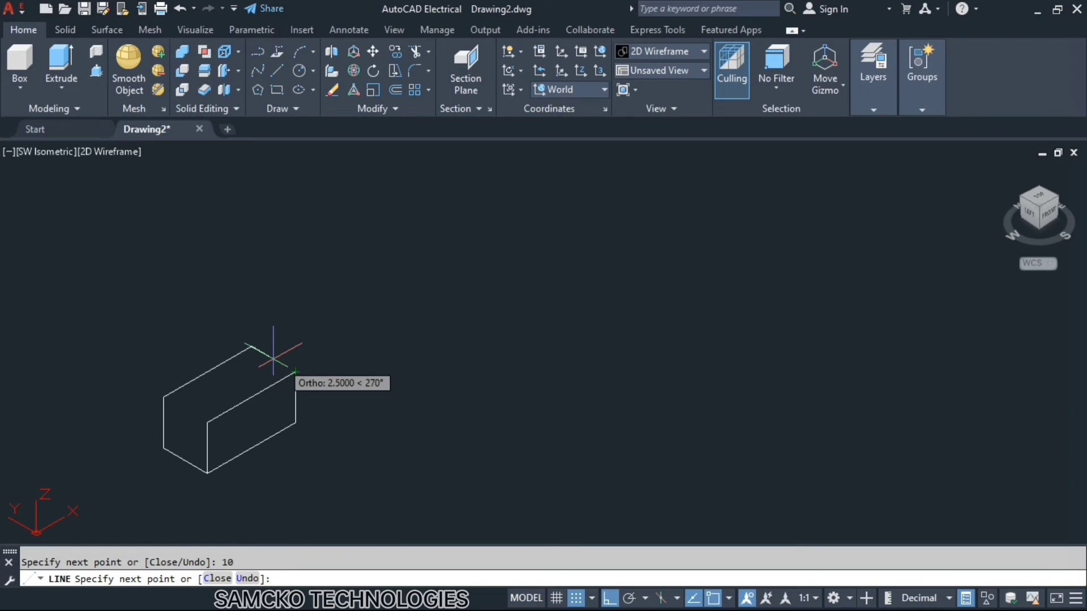
text(5)
key(Return)
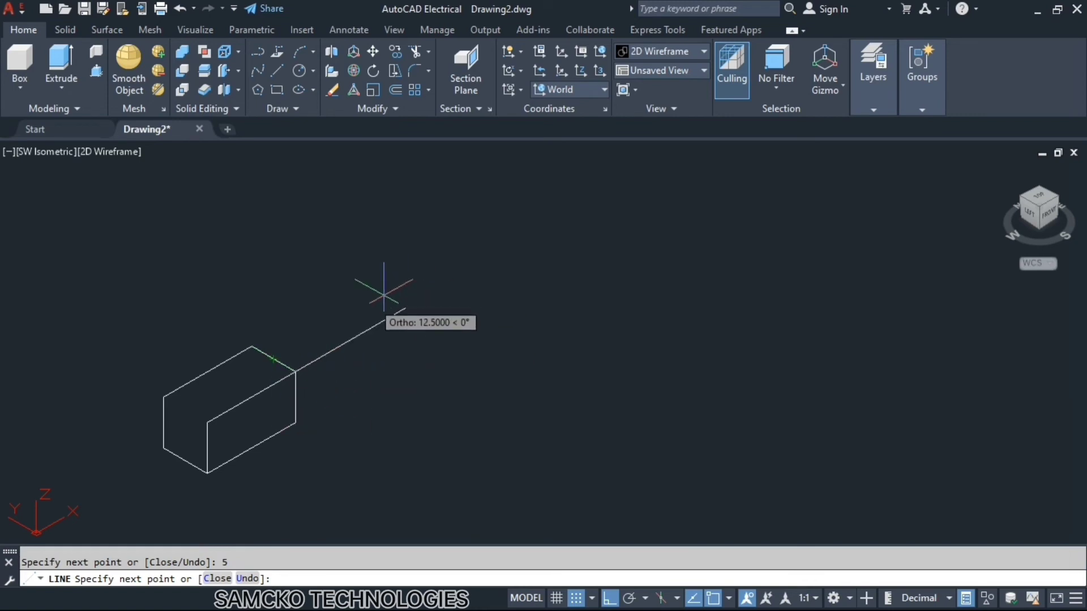
key(Escape)
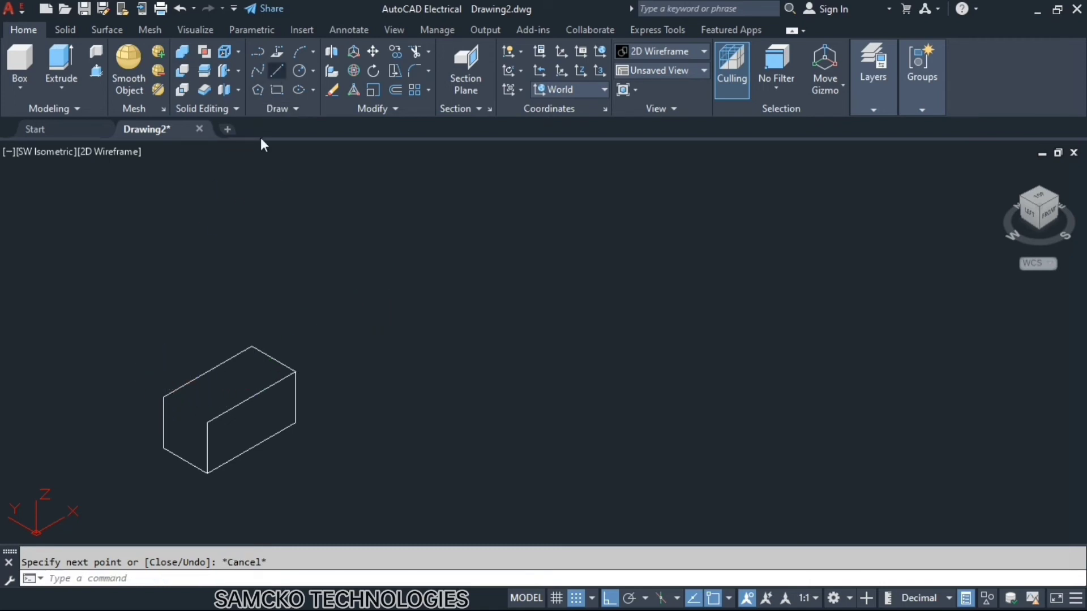
- Draw a line closing the box's top face between its open back and front upper corners
click(276, 70)
click(163, 396)
click(207, 422)
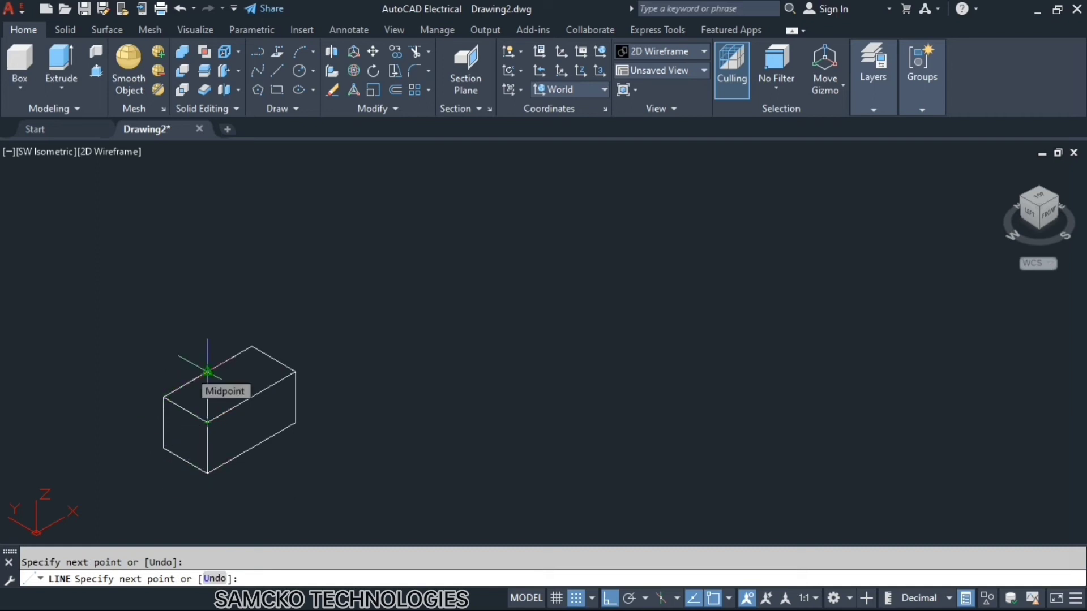
key(Escape)
scroll(177, 437, up, 4)
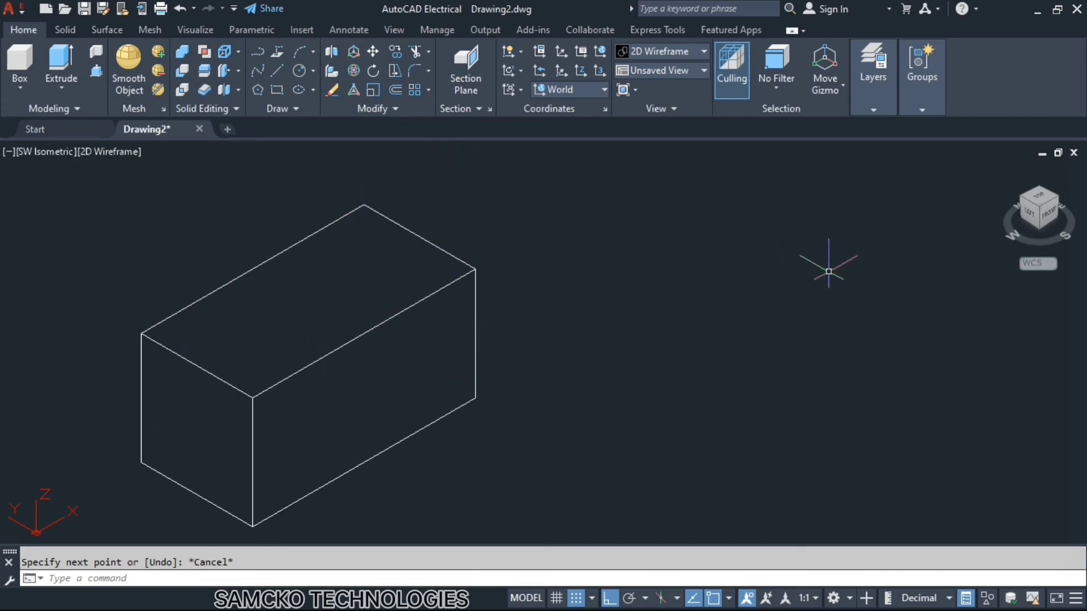
scroll(363, 470, down, 3)
scroll(243, 512, up, 3)
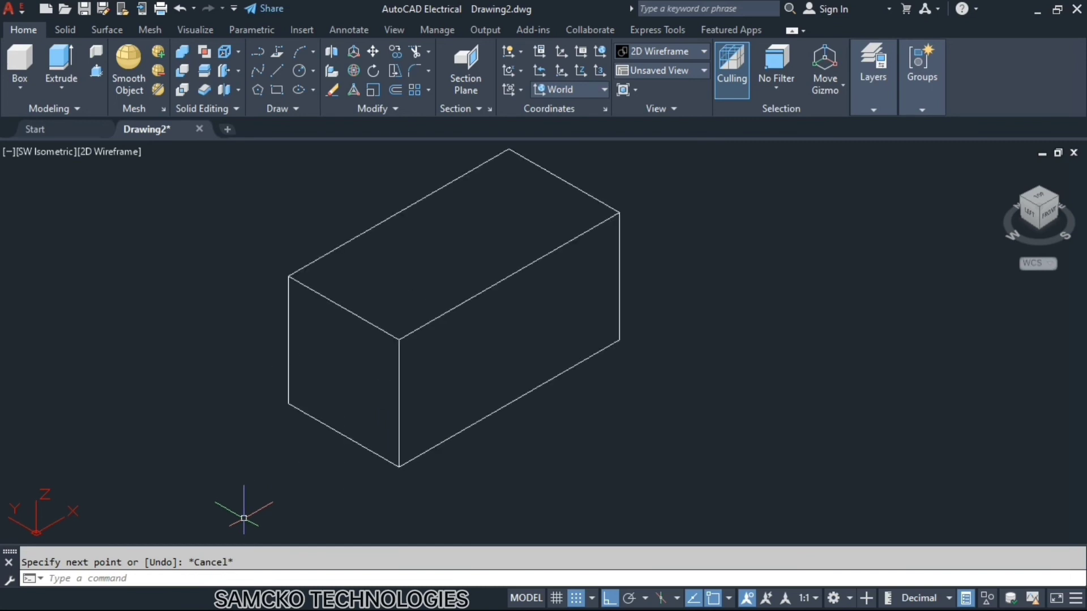
scroll(243, 518, down, 2)
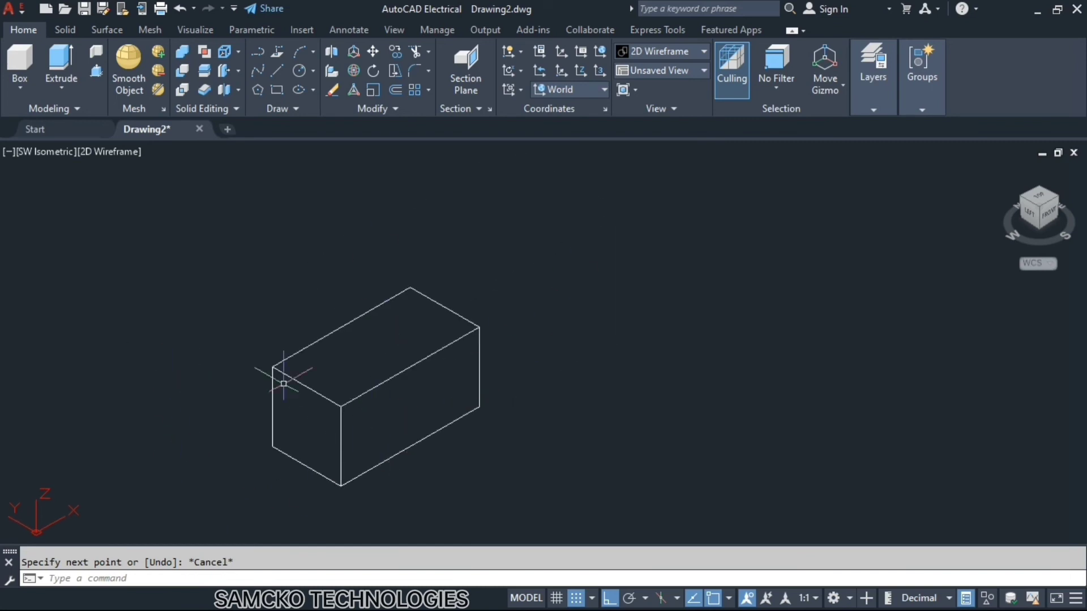